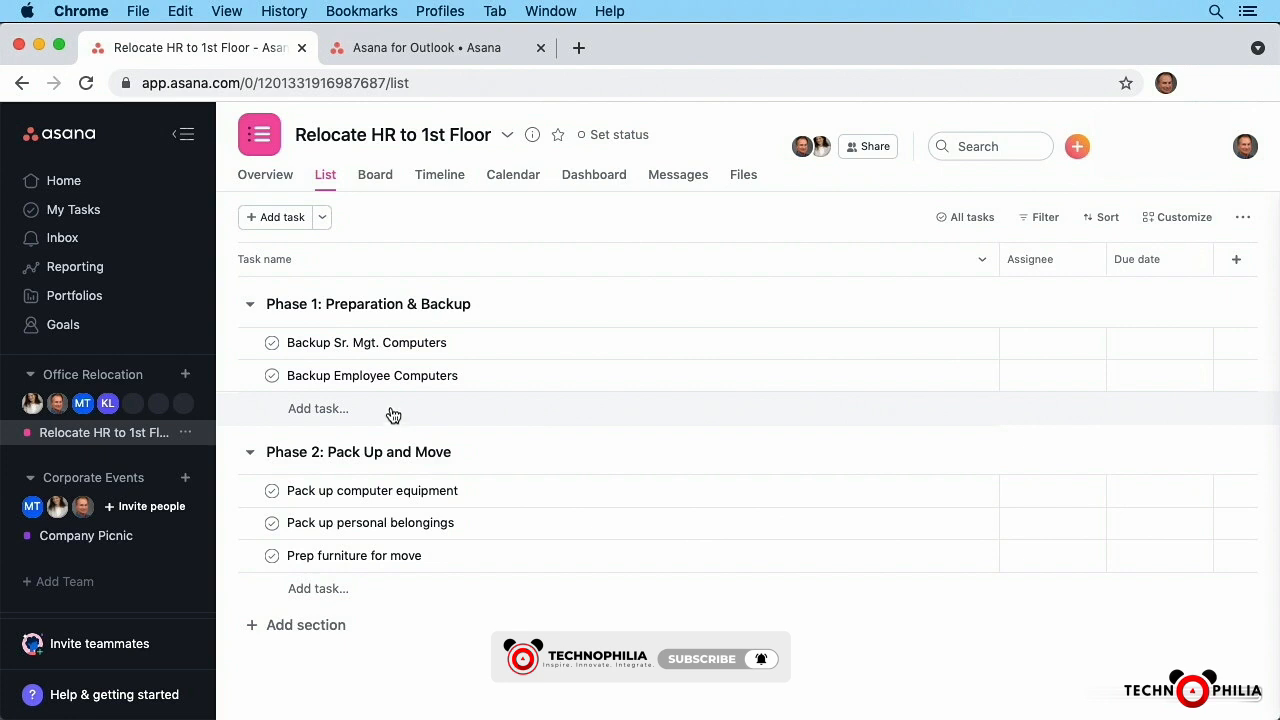
Read the Asana for Outlook page's usage and setup instructions, and return to the Relocate HR to 1st Floor project
left_click(420, 50)
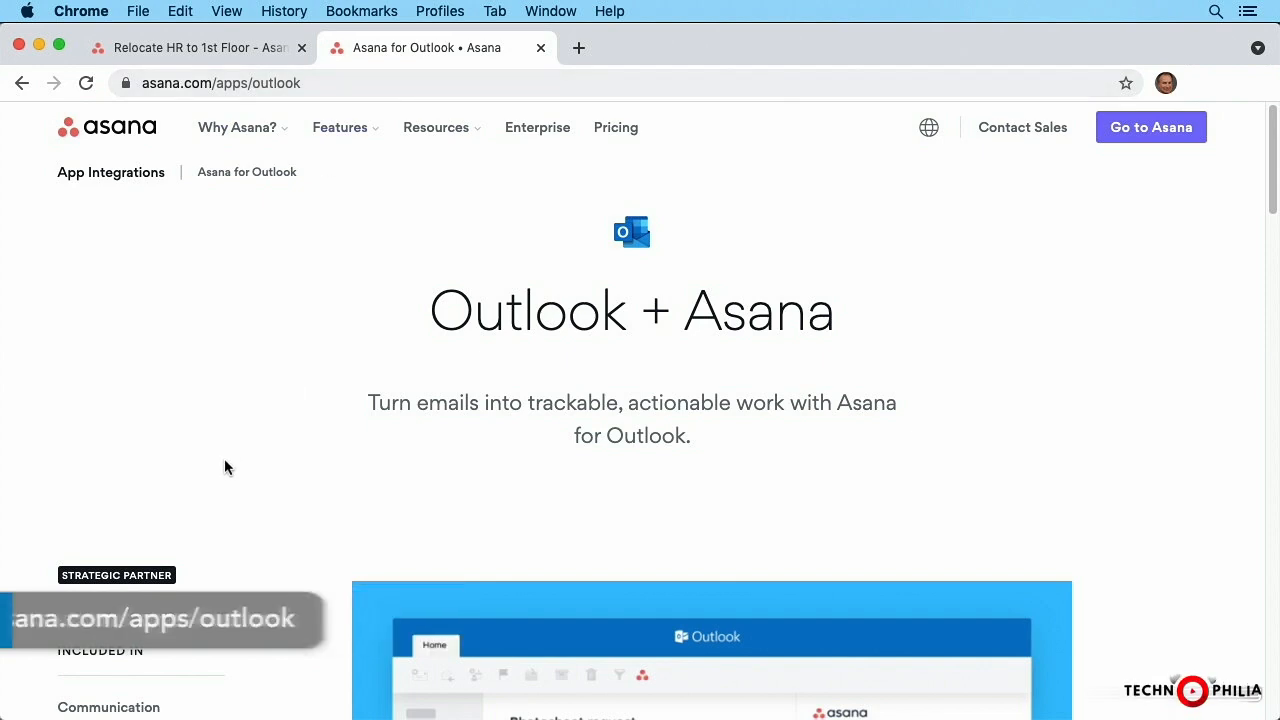
scroll(240, 464, "down", 2)
scroll(240, 463, "down", 2)
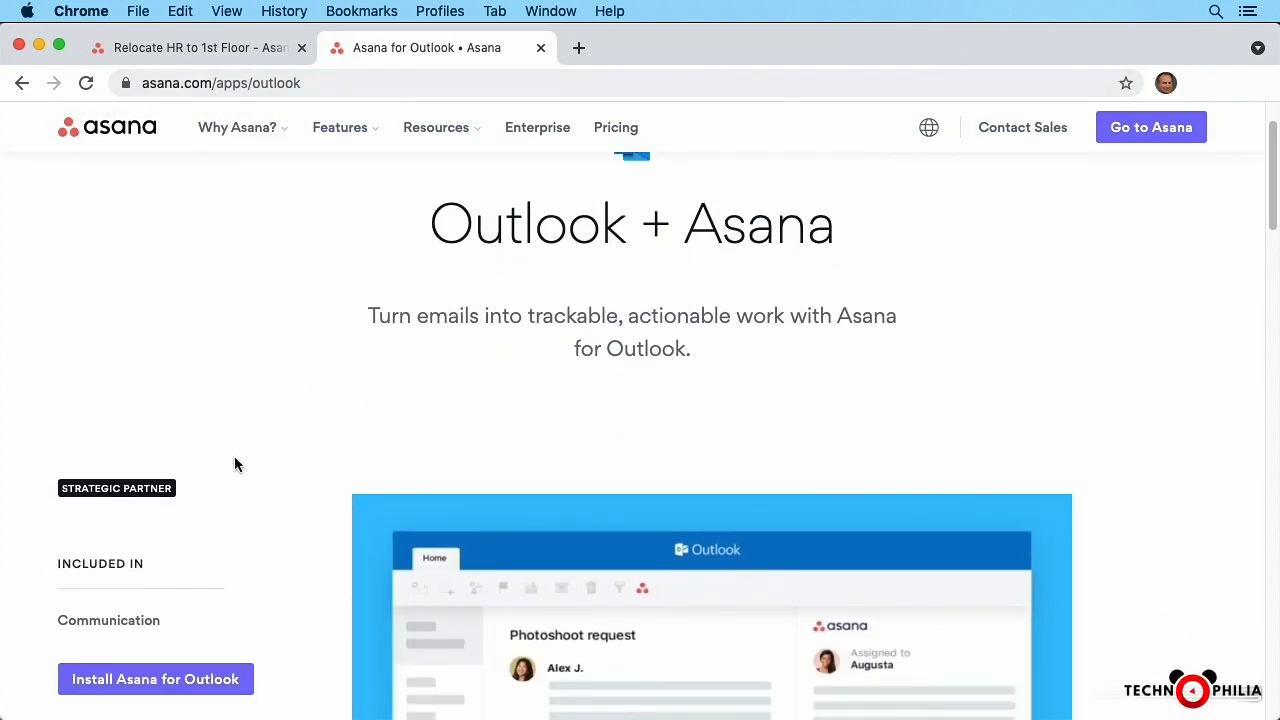
scroll(238, 462, "down", 1)
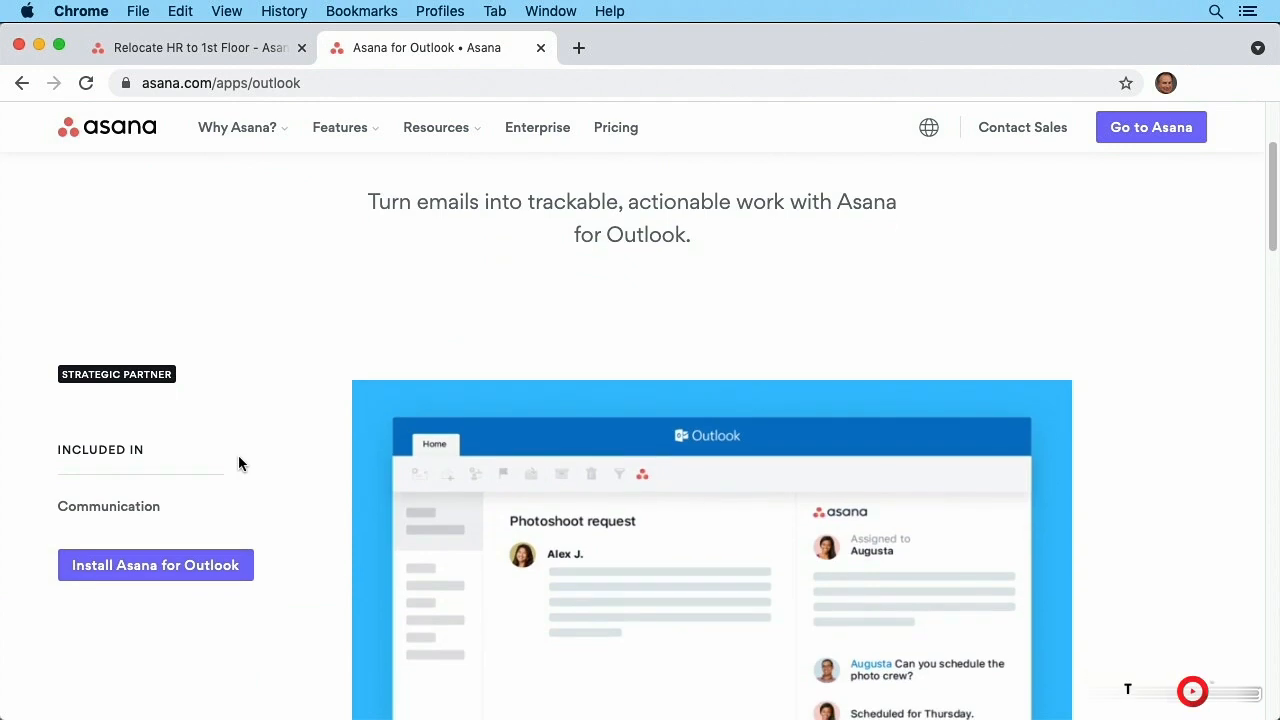
scroll(253, 457, "down", 3)
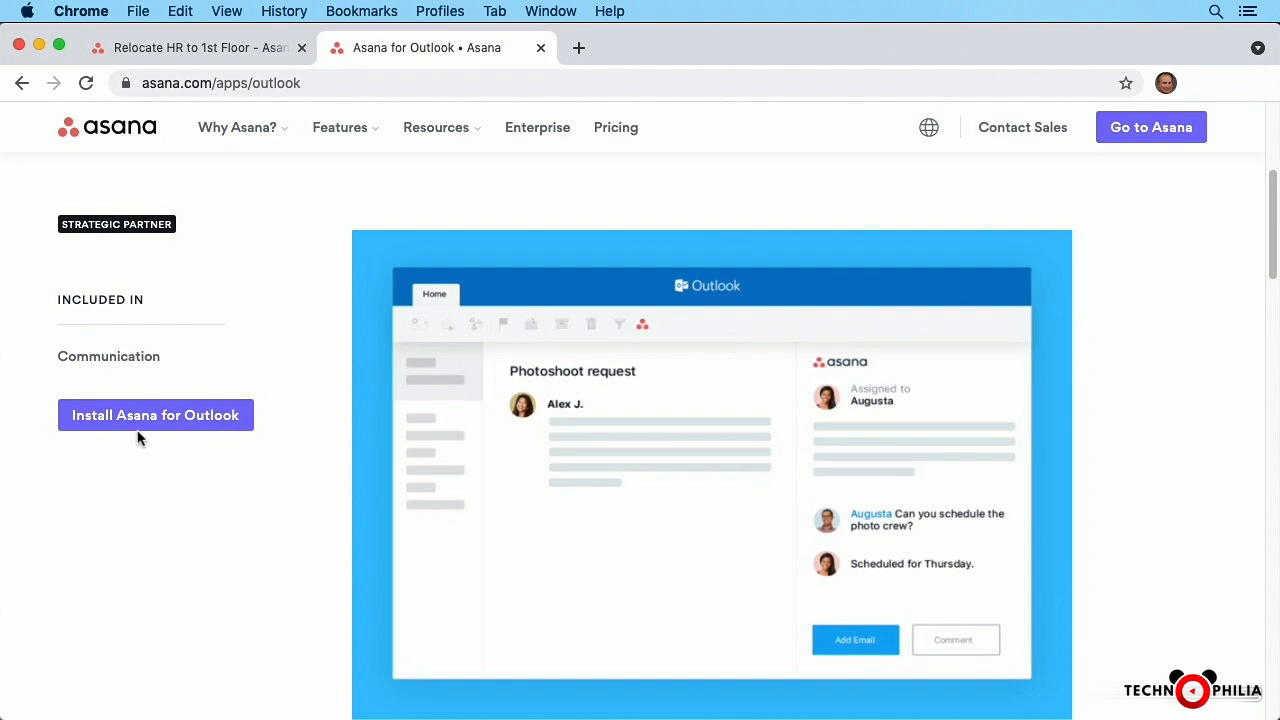
scroll(315, 464, "down", 5)
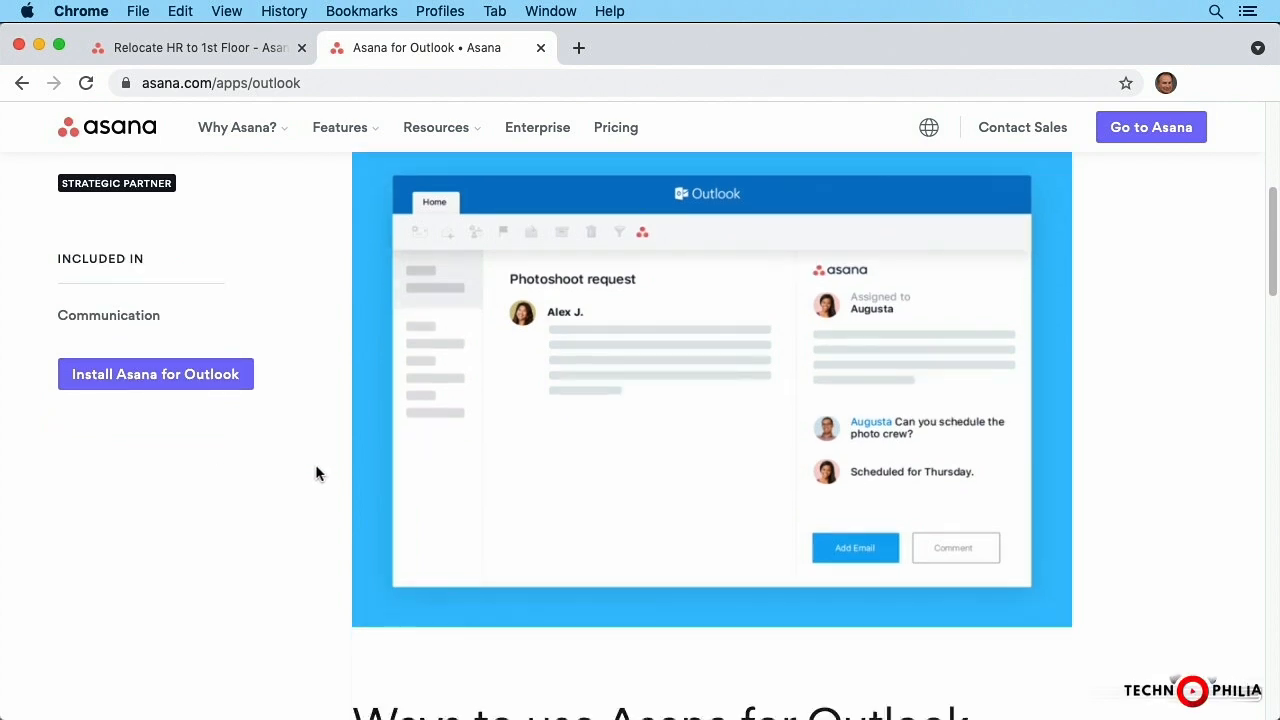
scroll(315, 464, "down", 5)
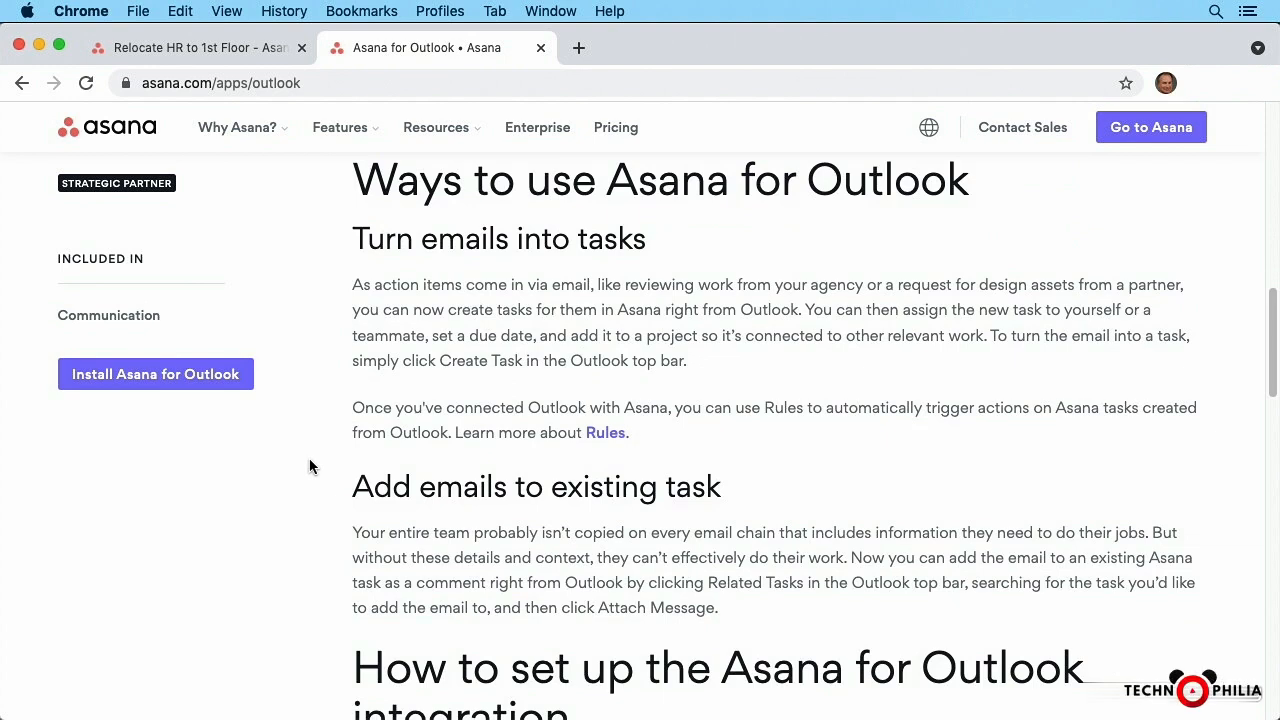
scroll(300, 463, "down", 2)
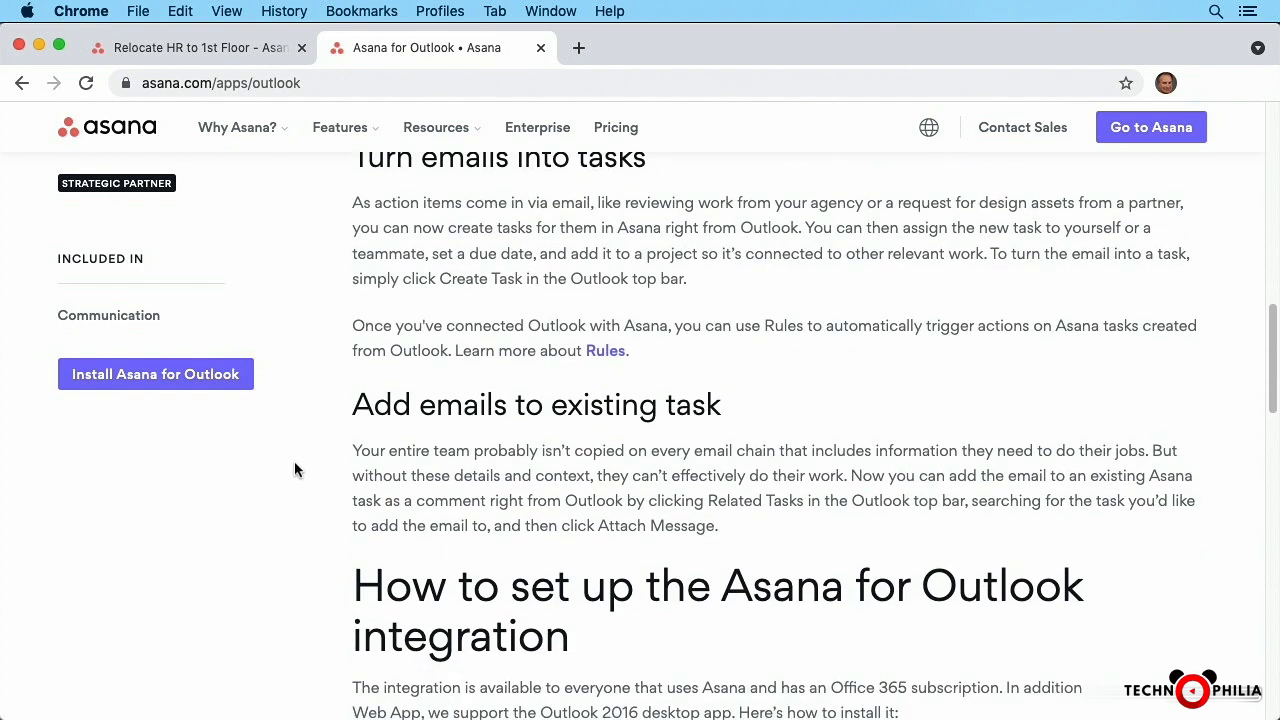
scroll(294, 469, "down", 1)
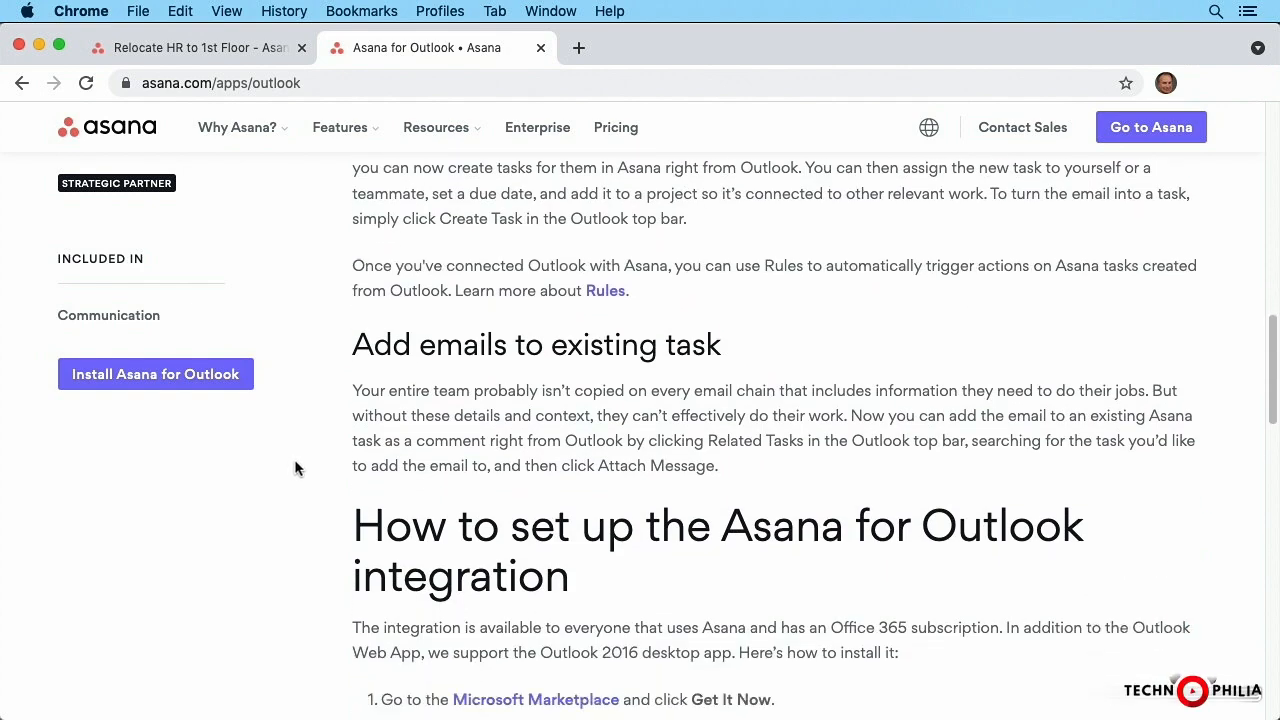
scroll(292, 470, "down", 1)
scroll(292, 470, "down", 1)
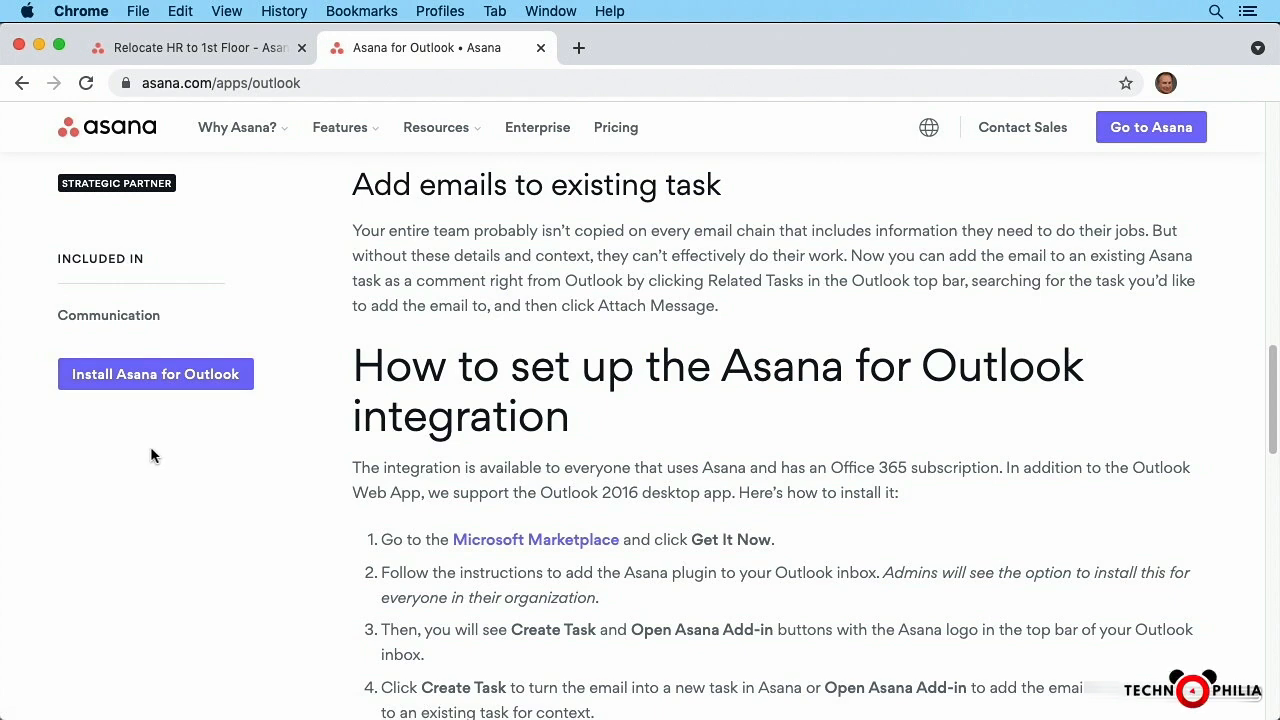
left_click(194, 55)
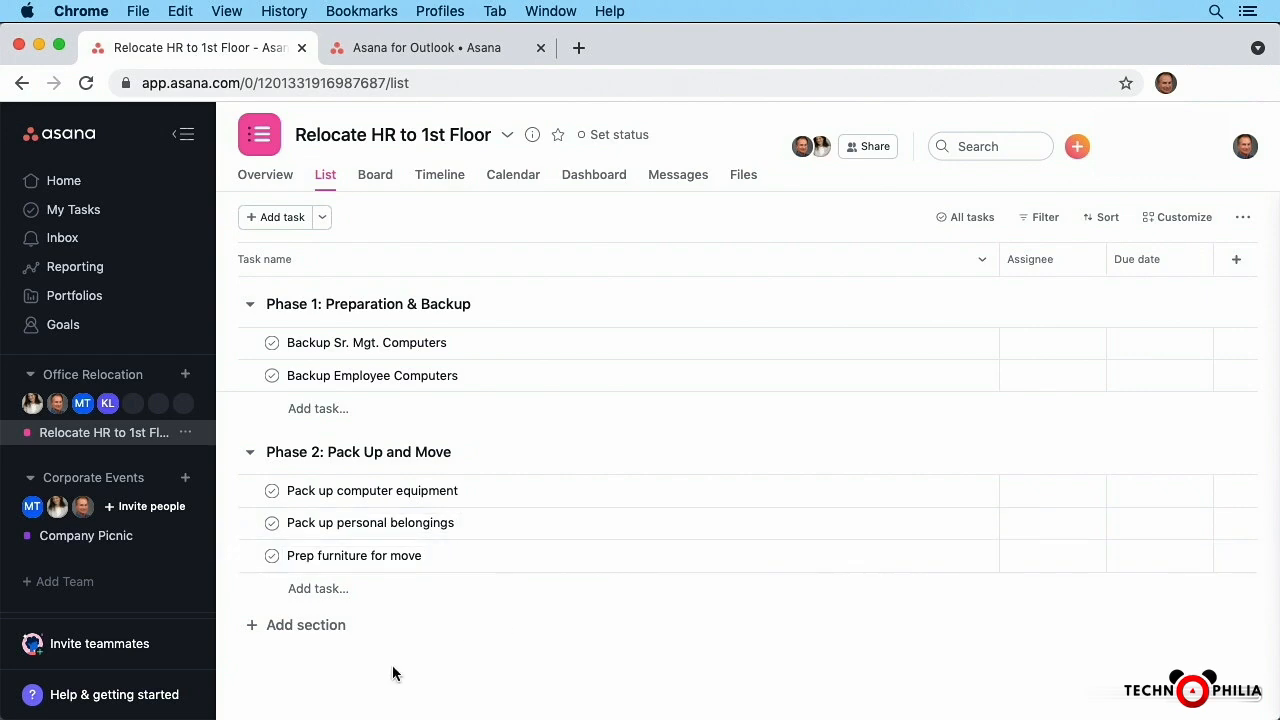
Switch to Outlook and start an Asana task from the Moving Companies email, naming it Research Moving Companies
key("super+Tab")
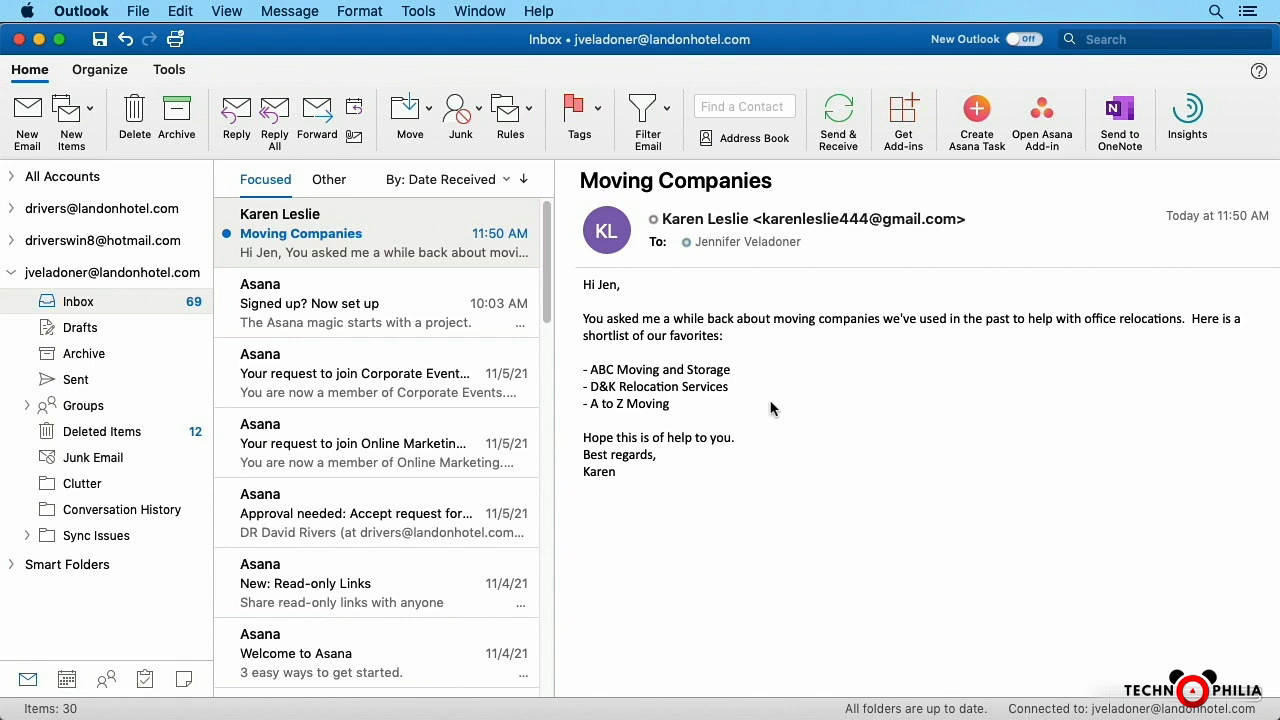
left_click(977, 112)
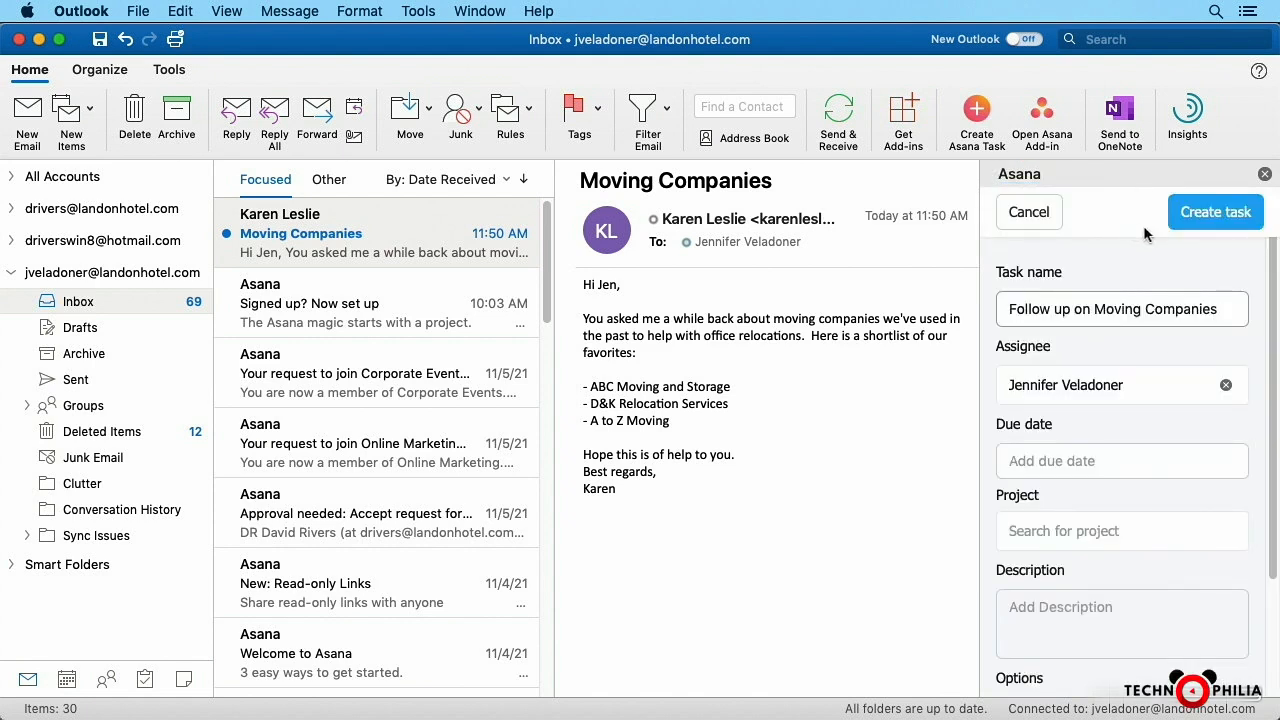
left_click(1090, 308)
left_click_drag(1090, 308, 1000, 308)
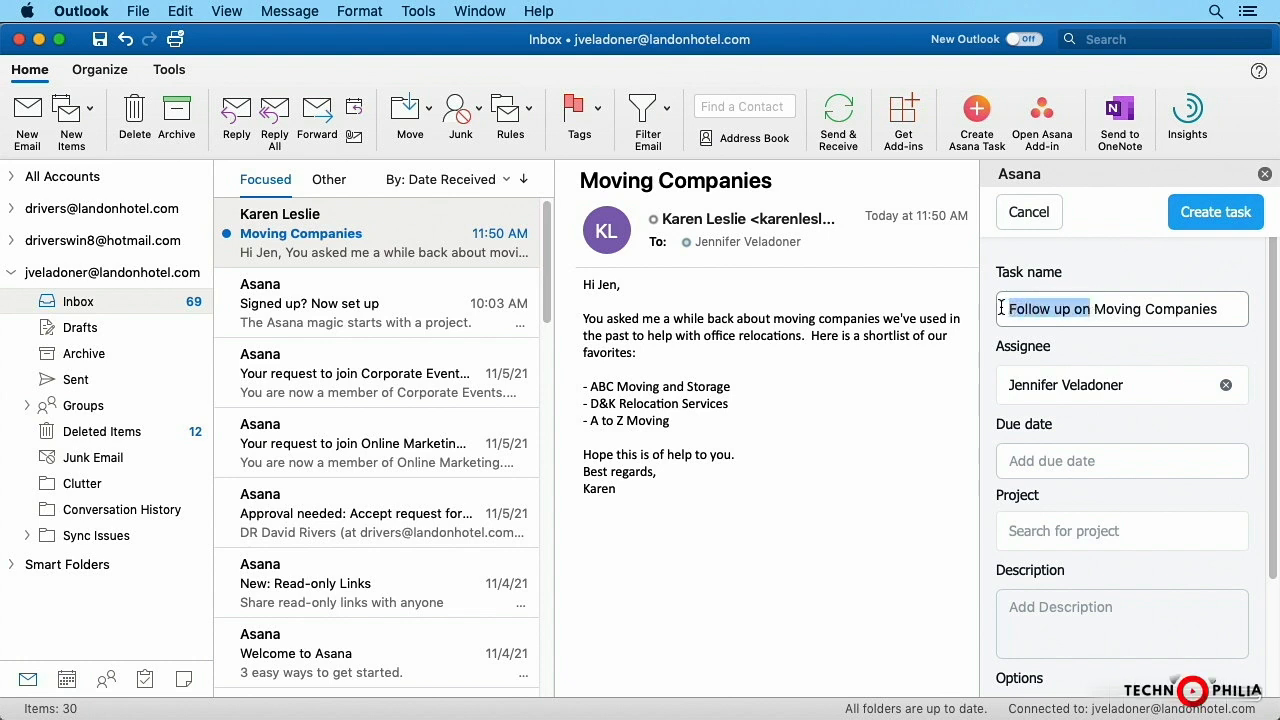
type("Research")
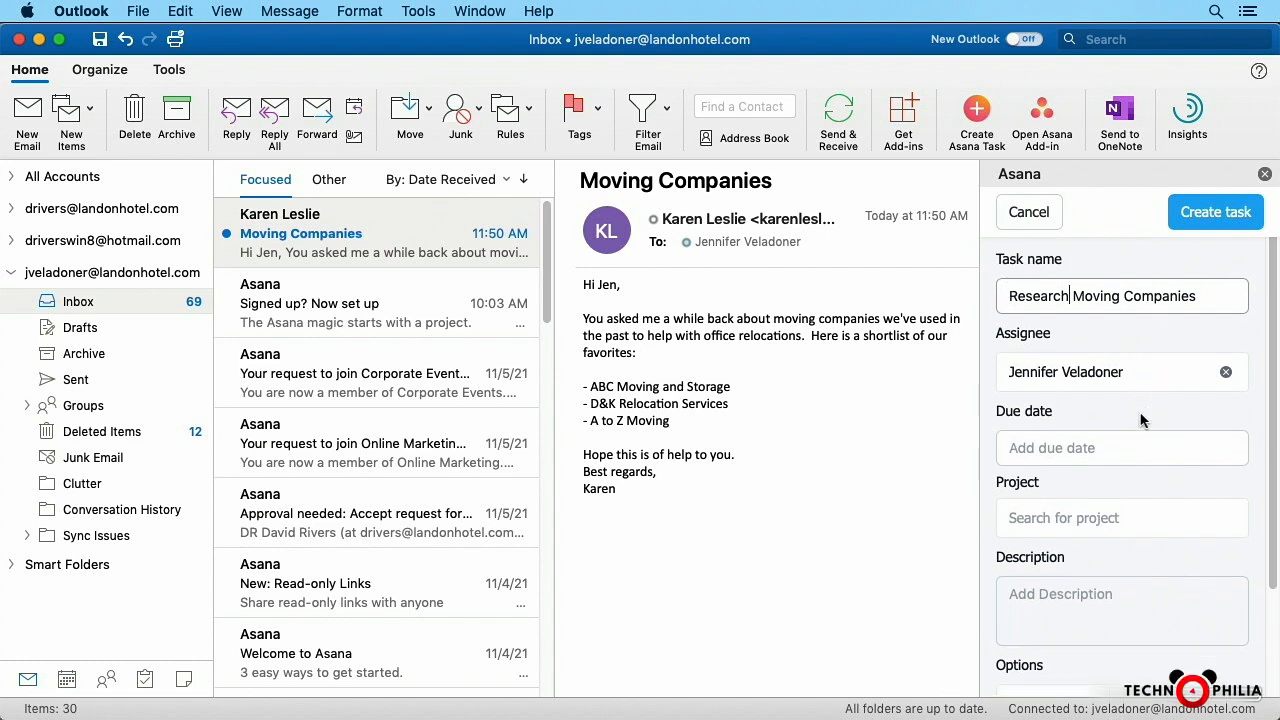
Set the new task's due date to 11/12/21 and add it to the Relocate HR to 1st Floor project
scroll(1141, 418, "down", 1)
left_click(1108, 413)
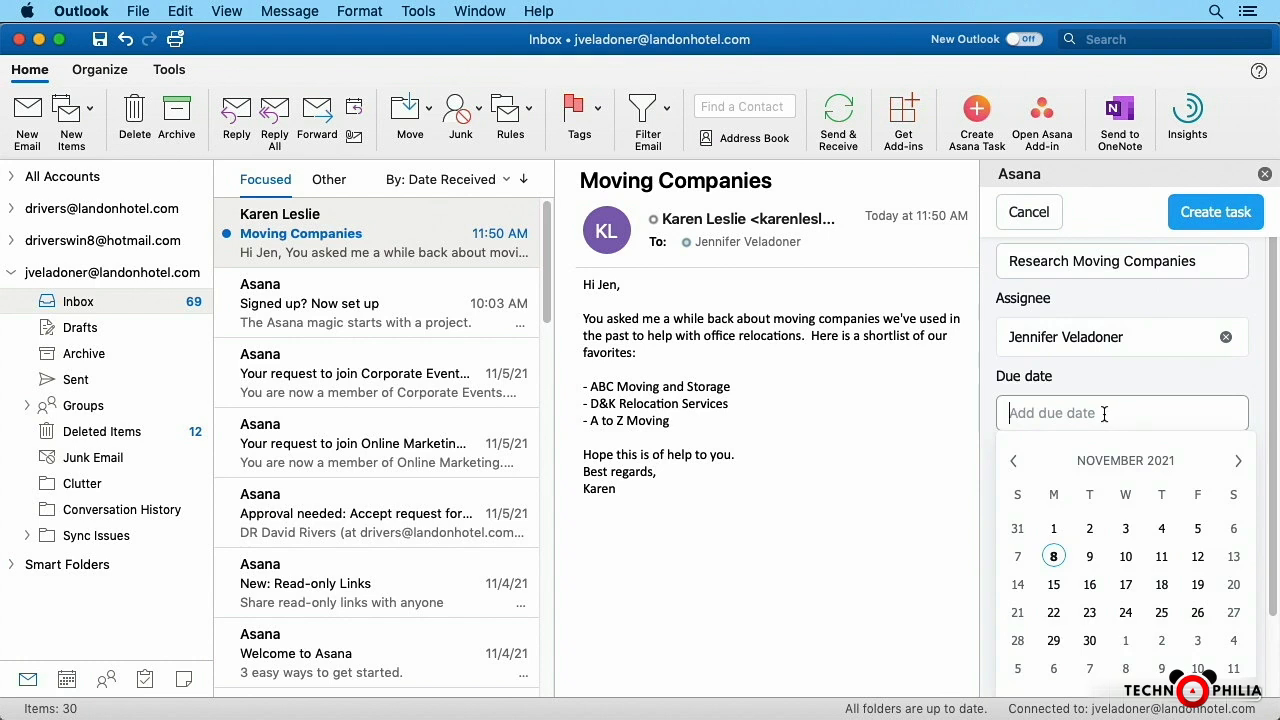
left_click(1198, 557)
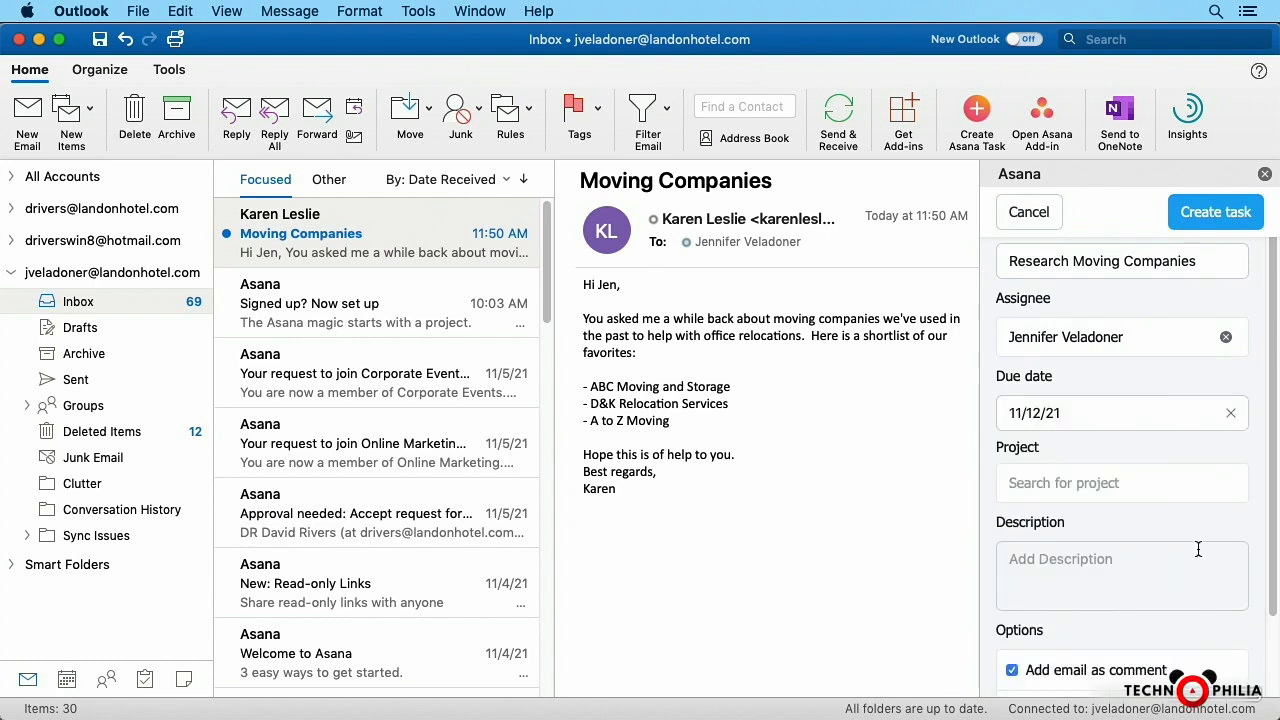
left_click(1087, 484)
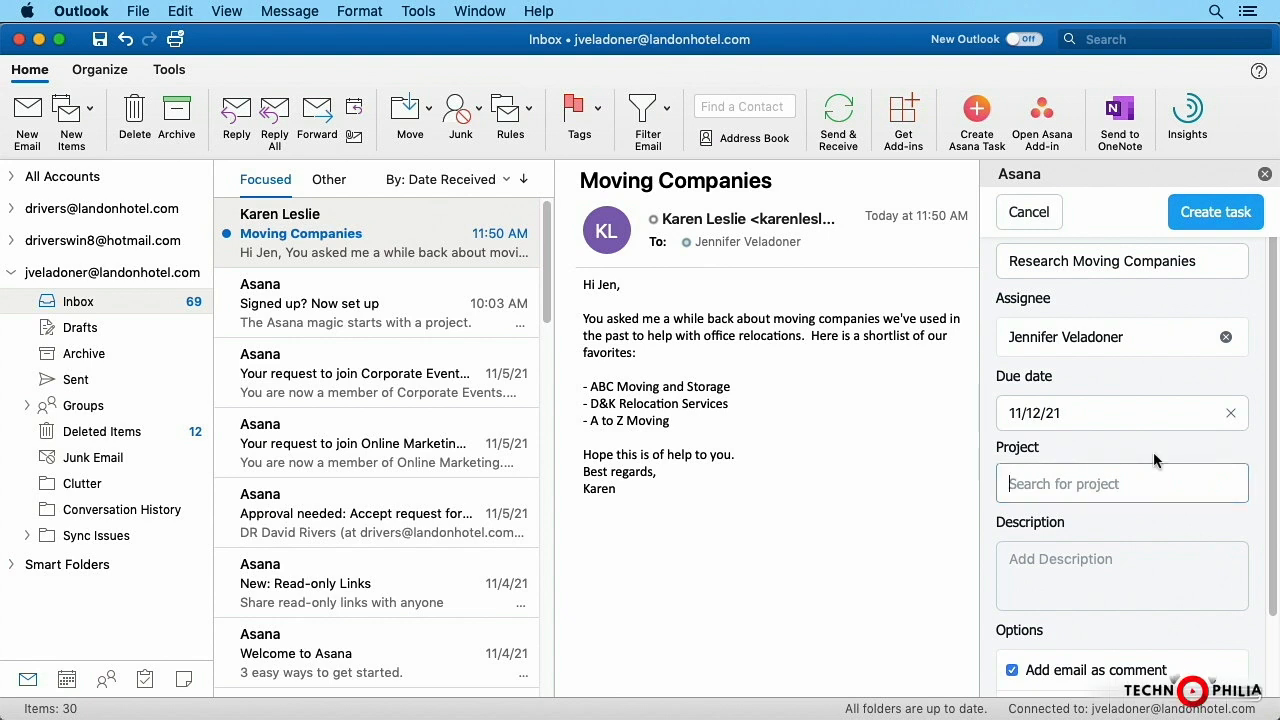
type("rel")
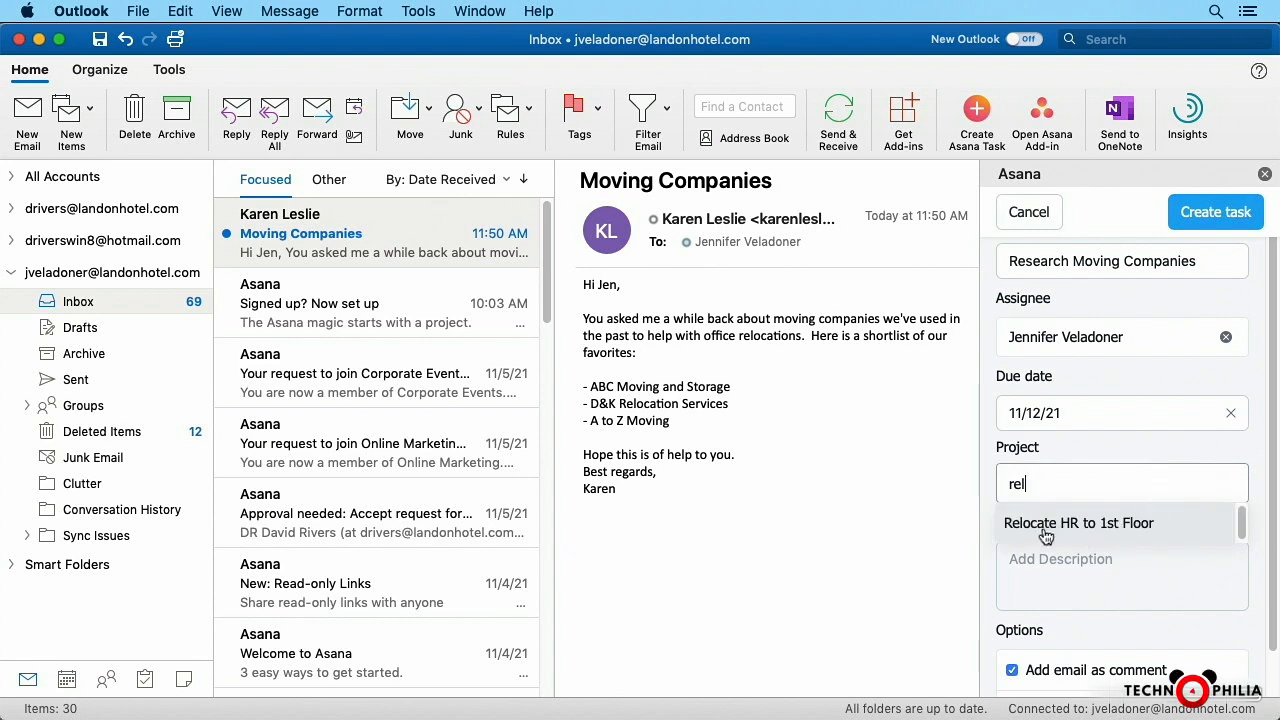
left_click(1093, 525)
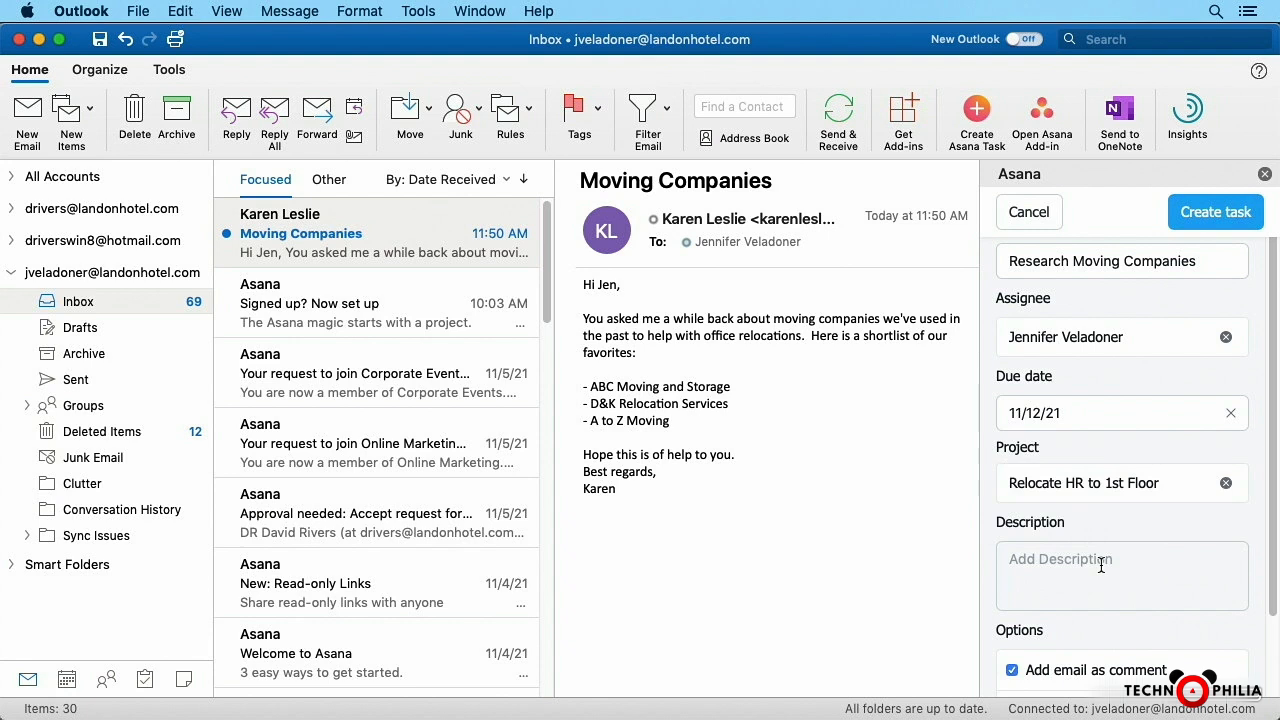
Review the task's description and options, and create the task with the email added as a comment
left_click(1101, 565)
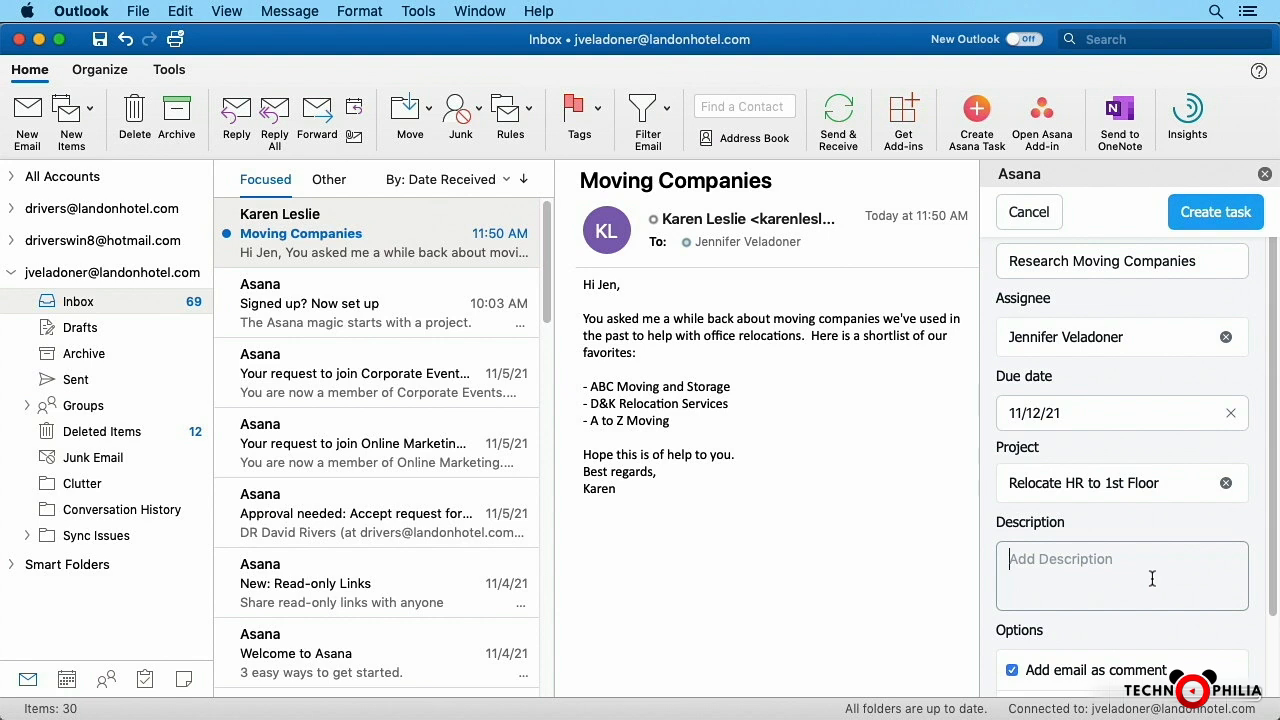
scroll(1152, 578, "down", 1)
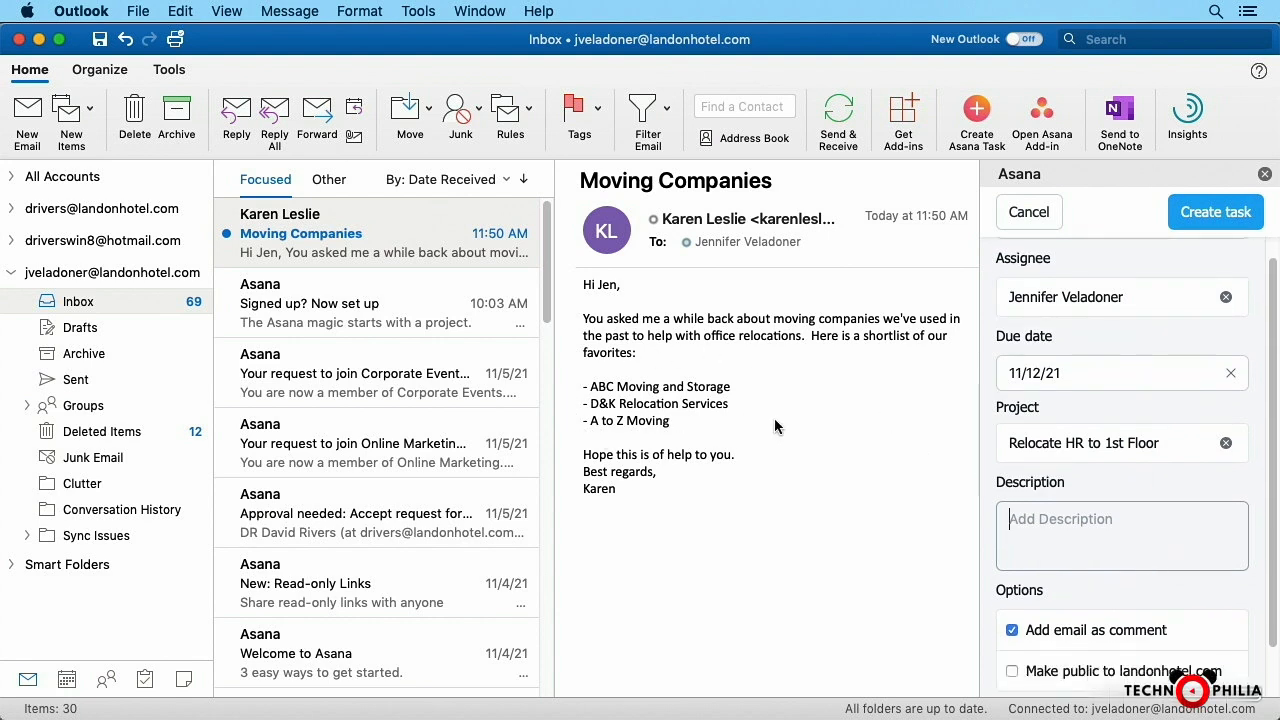
scroll(1113, 540, "down", 2)
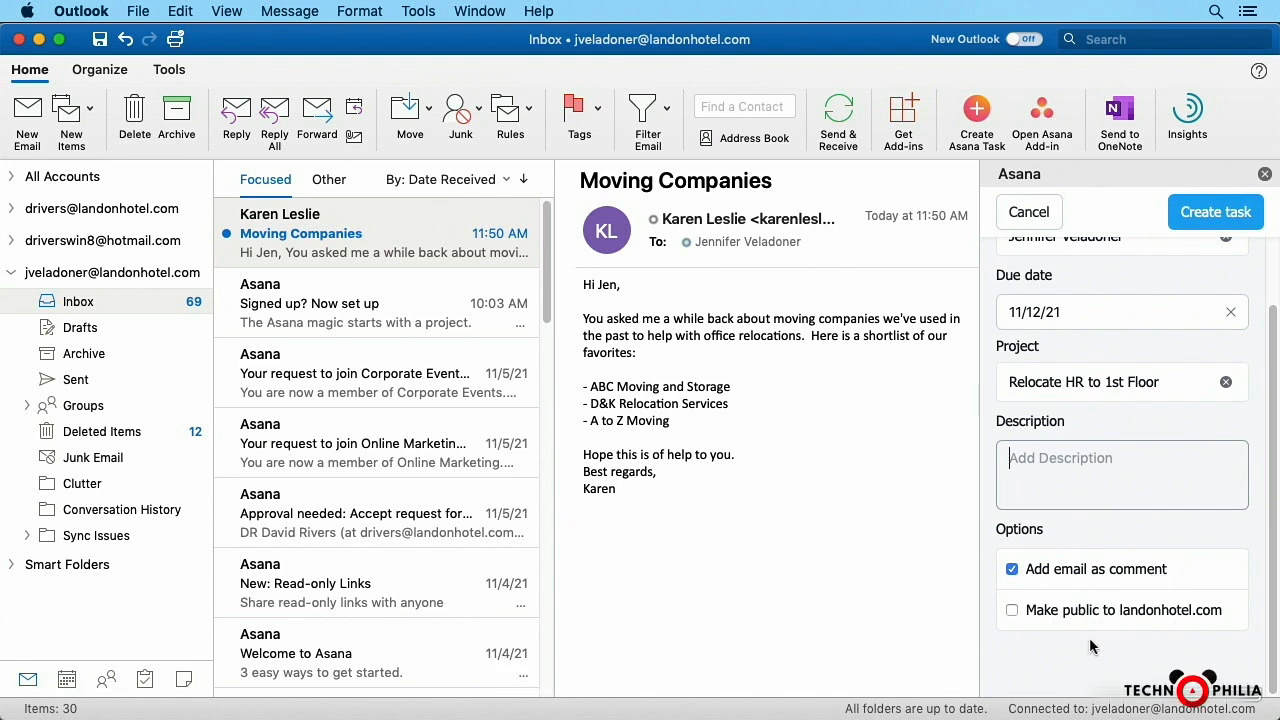
scroll(1091, 647, "up", 3)
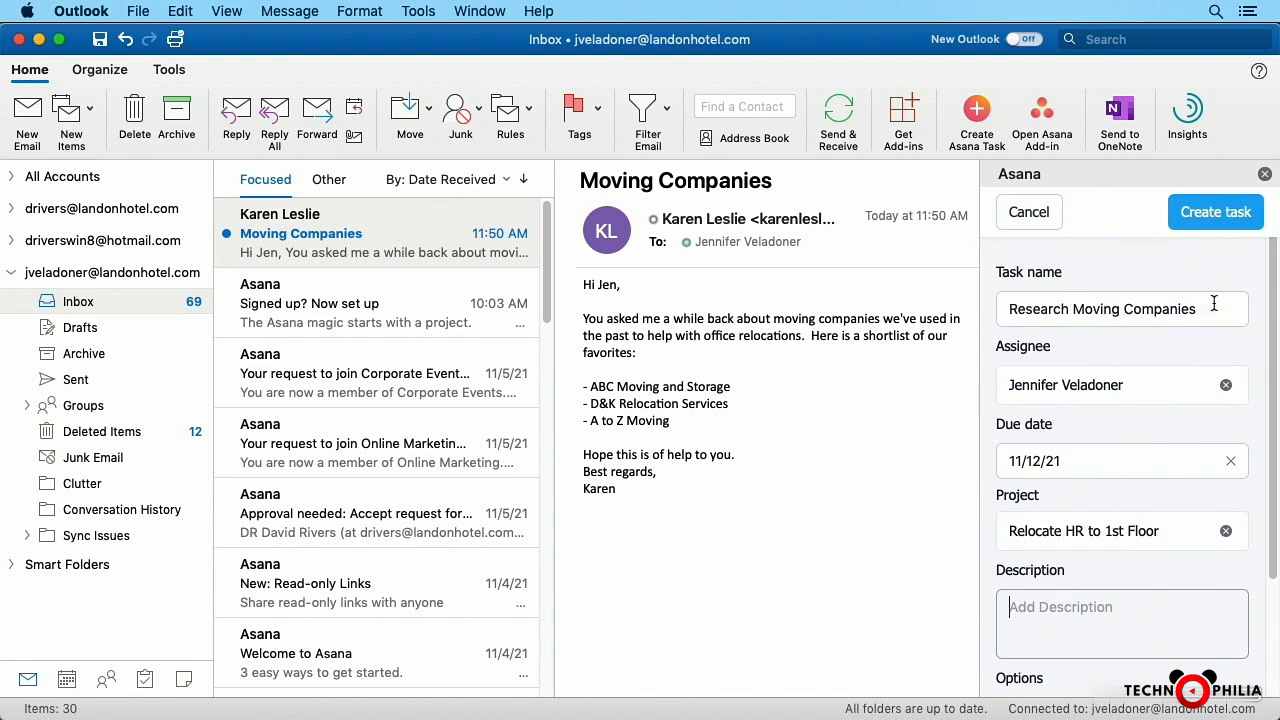
left_click(1210, 215)
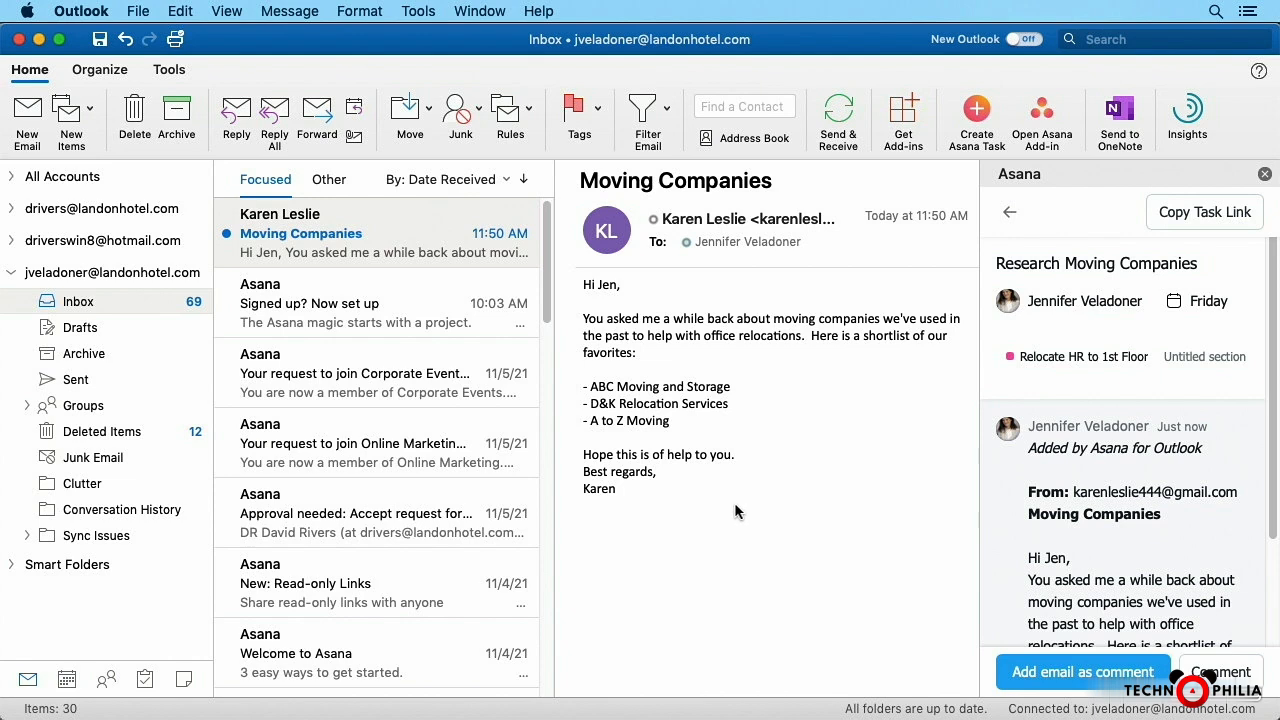
Review the created task's details and attached email comment, and close the Asana add-in
scroll(1037, 488, "down", 5)
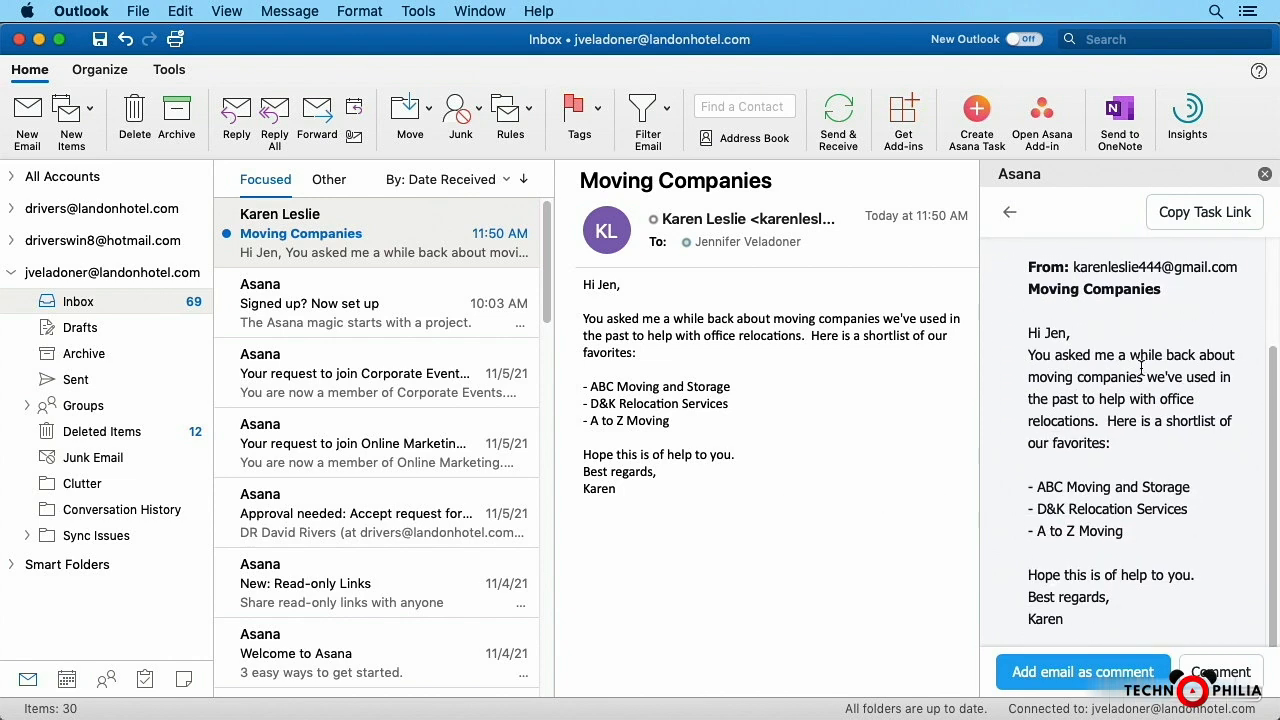
scroll(1142, 368, "up", 5)
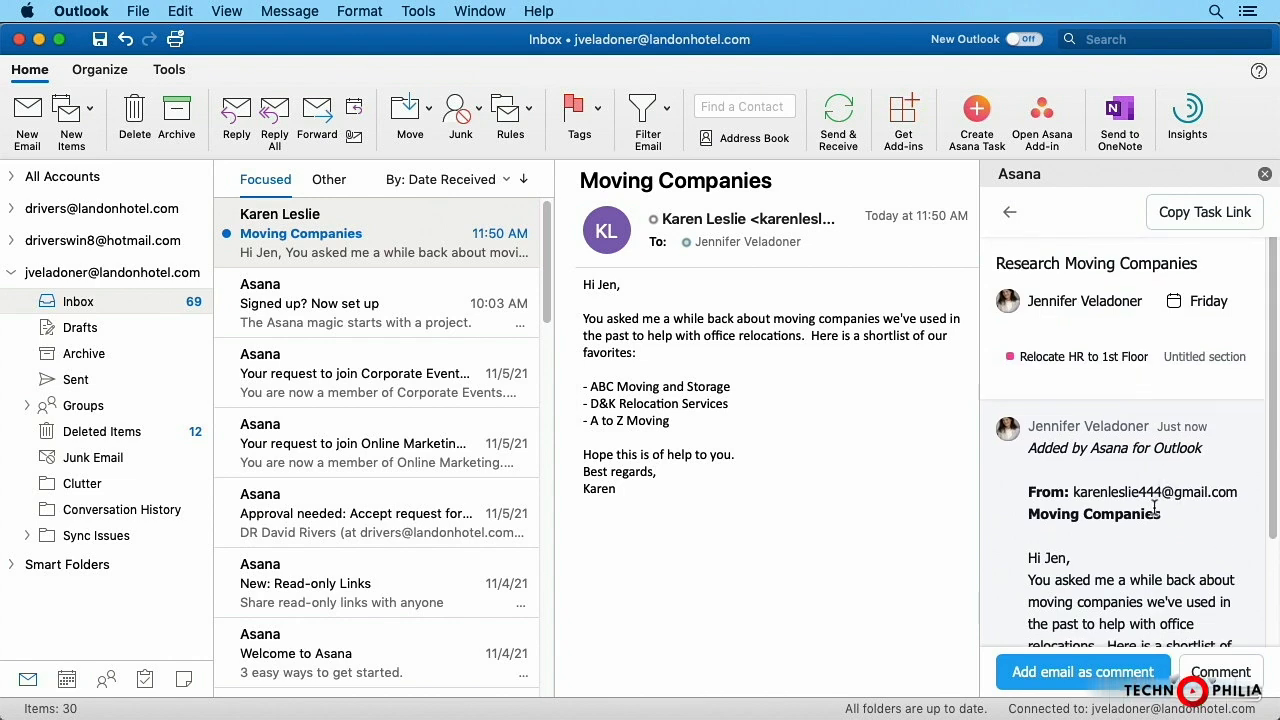
scroll(1158, 508, "down", 4)
scroll(1154, 508, "down", 2)
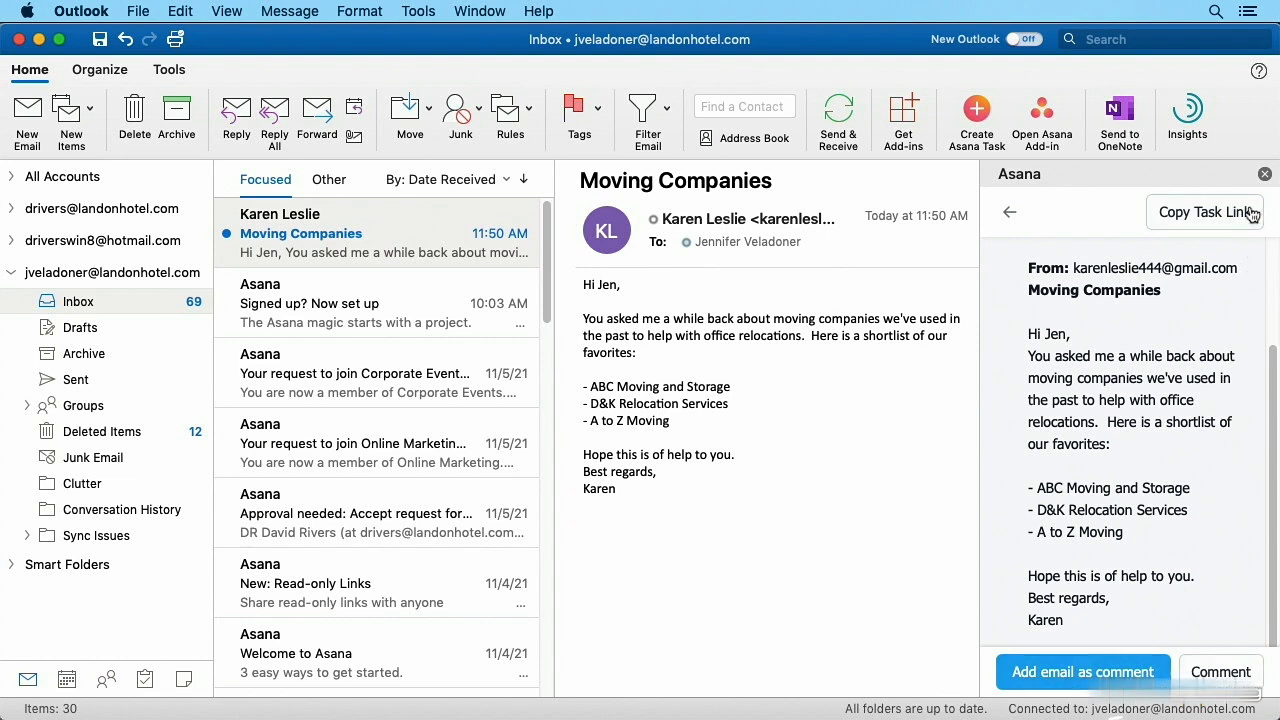
left_click(1265, 175)
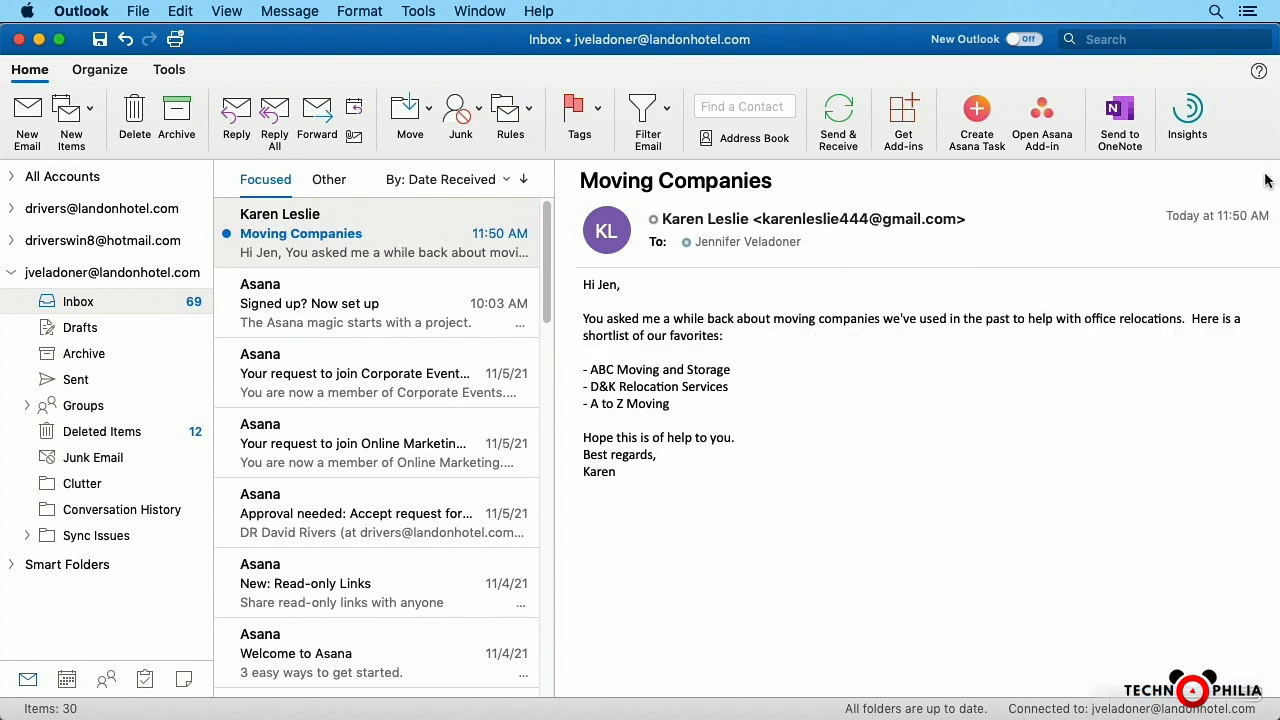
Switch to Asana in Chrome, examine the Research Moving Companies task's details and email comment, and close the task
key("super+Tab")
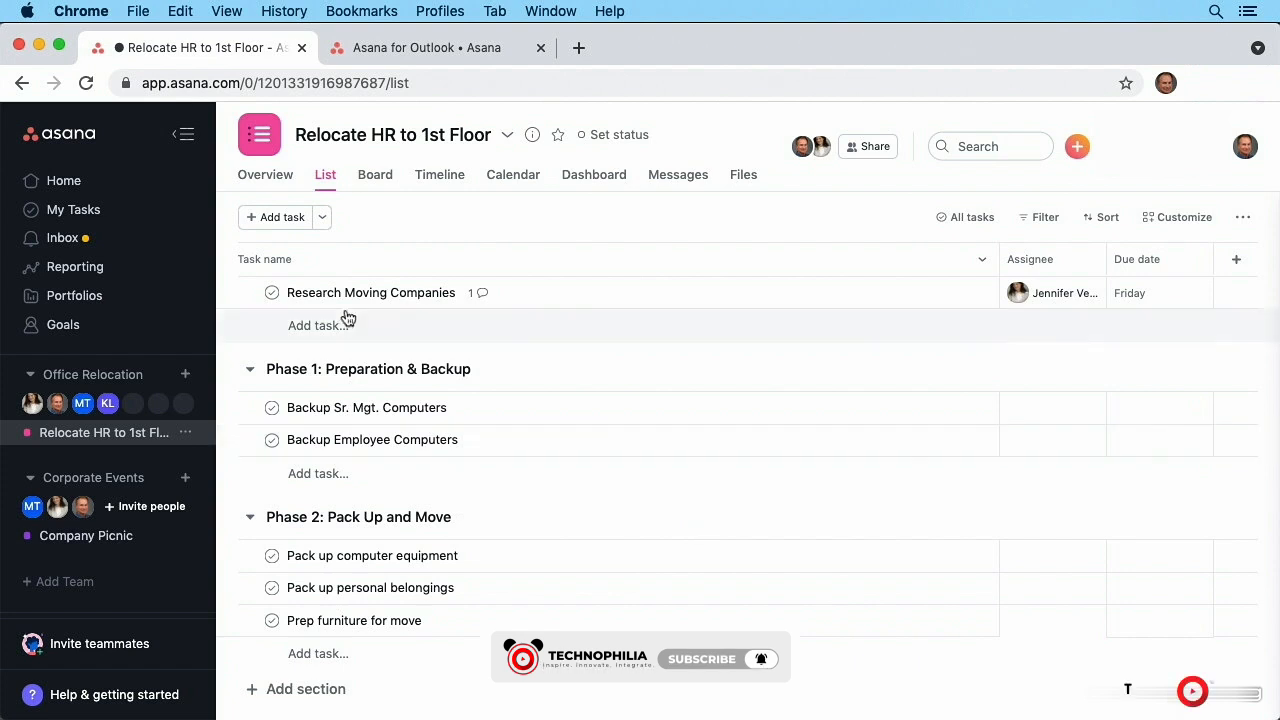
left_click(420, 295)
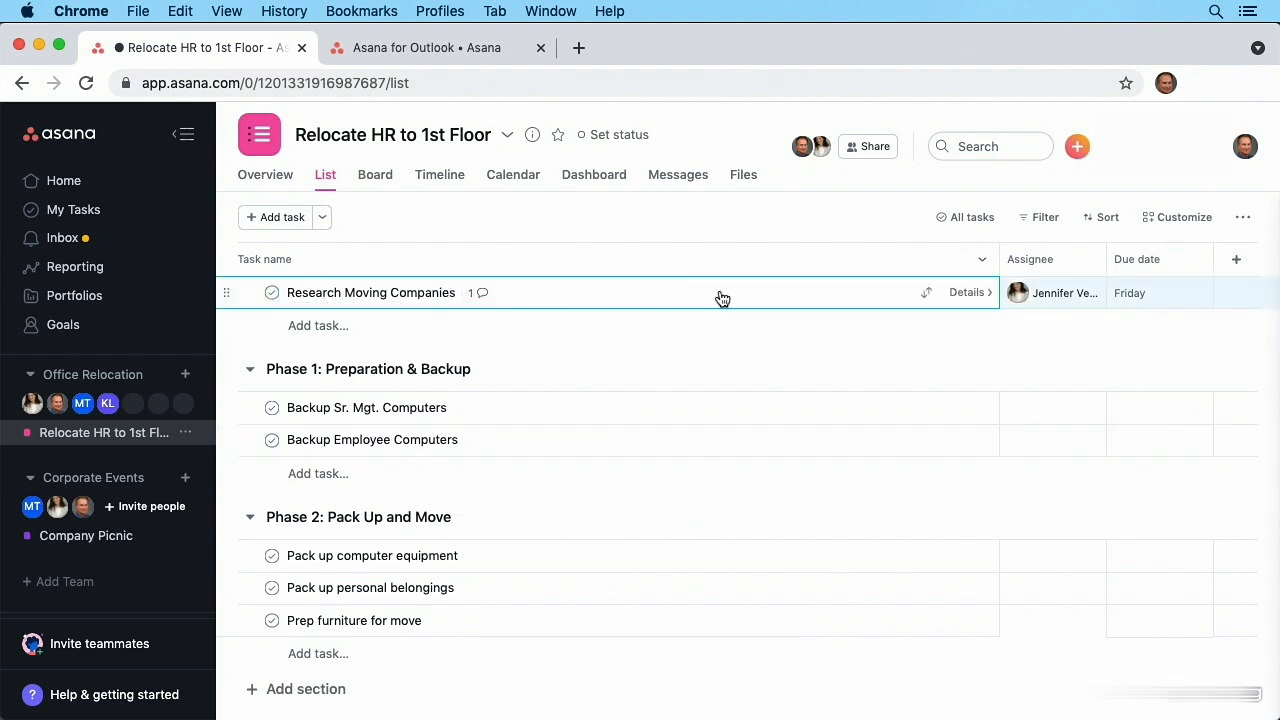
mouse_move(1037, 304)
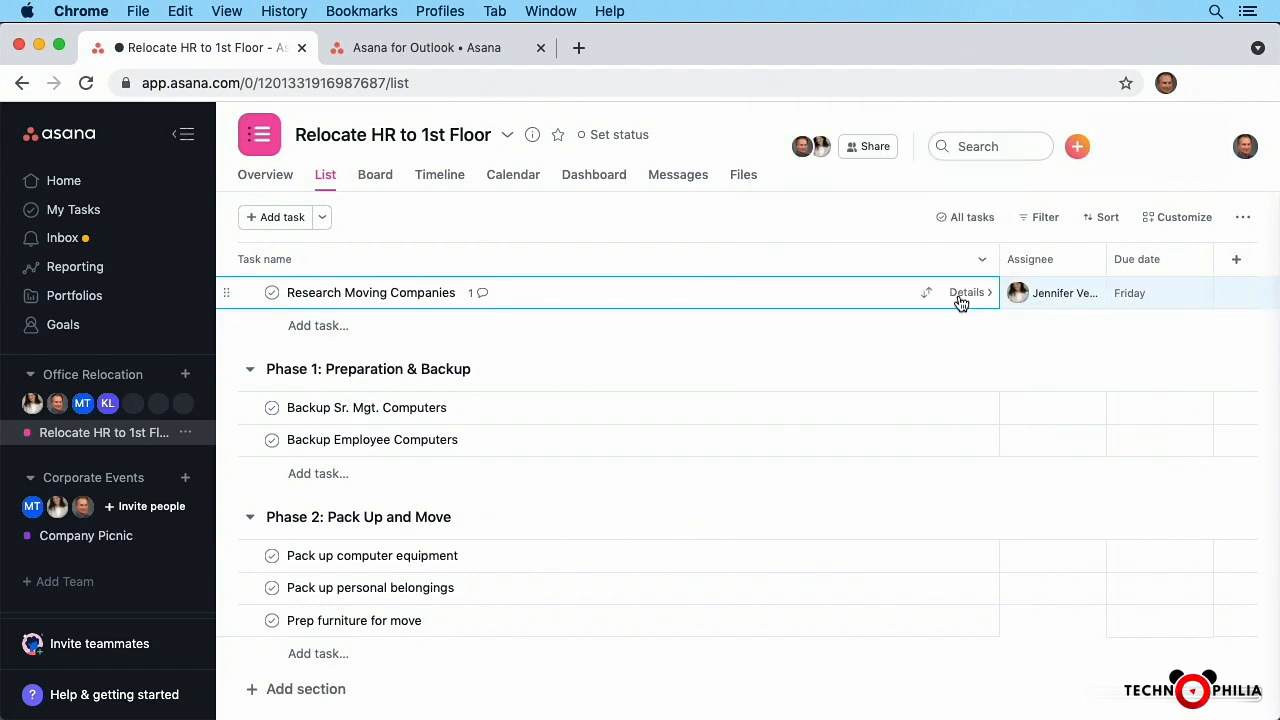
left_click(960, 295)
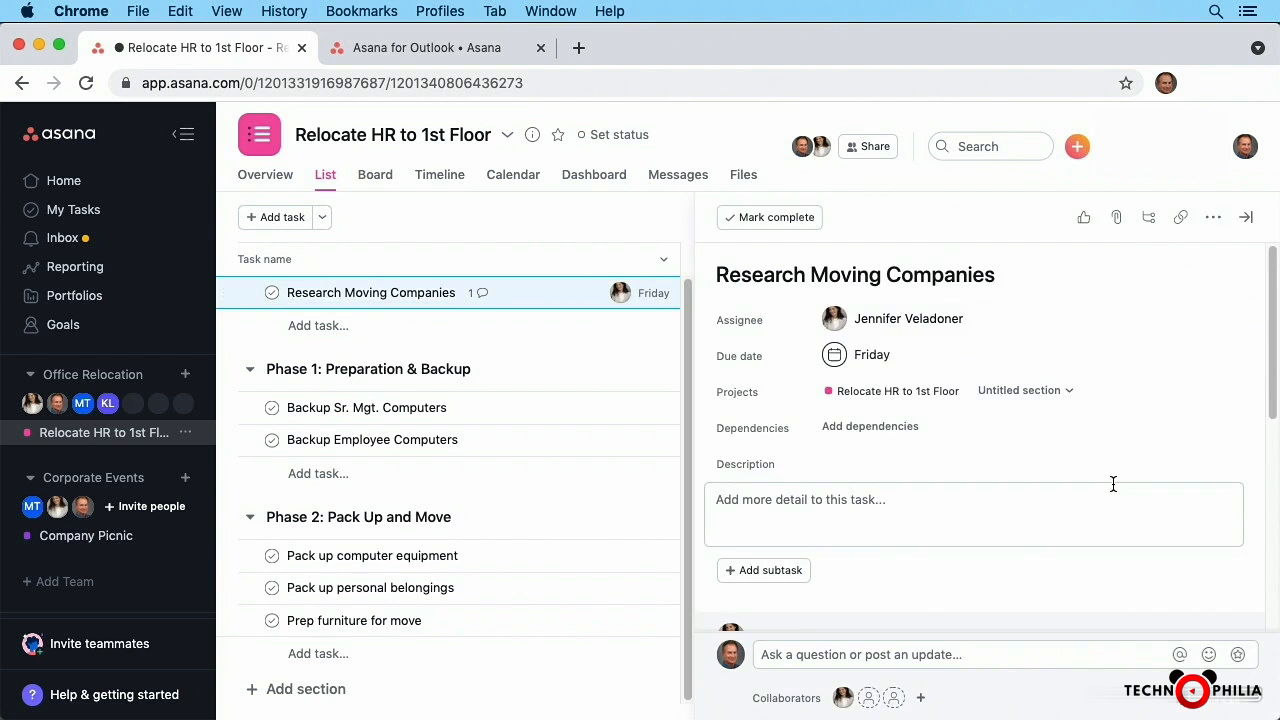
scroll(1113, 483, "down", 5)
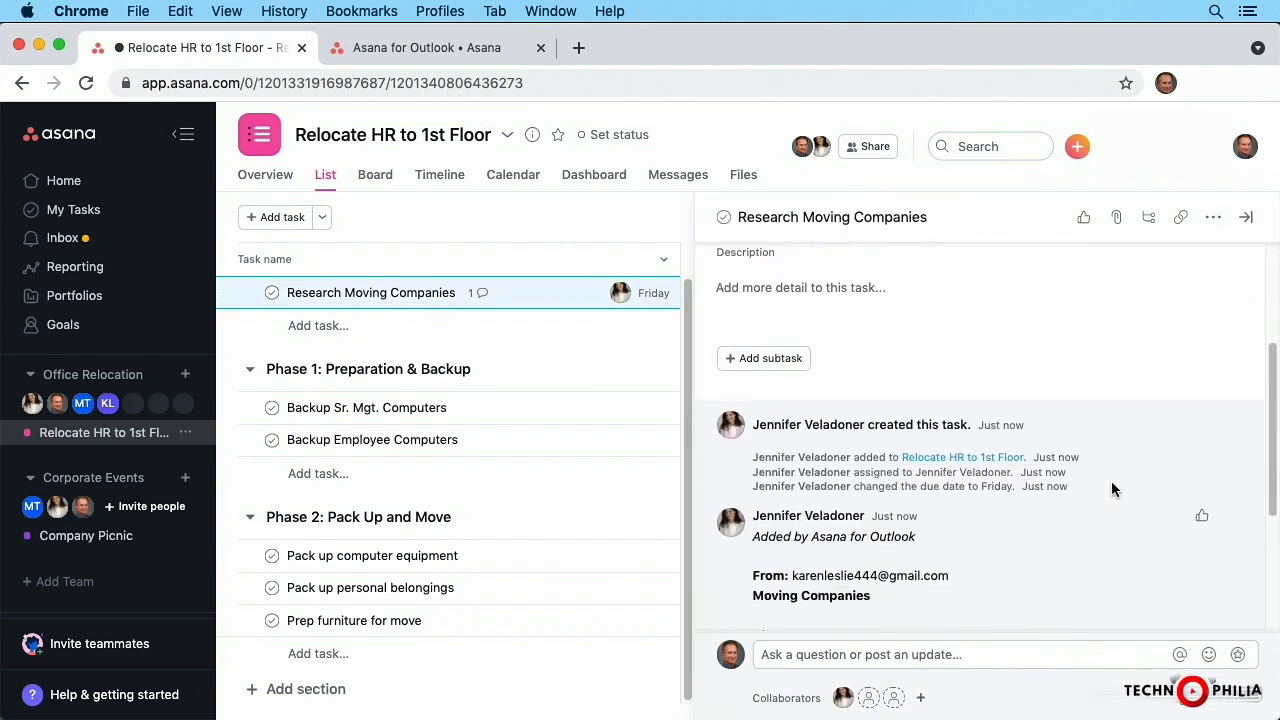
scroll(1113, 488, "down", 4)
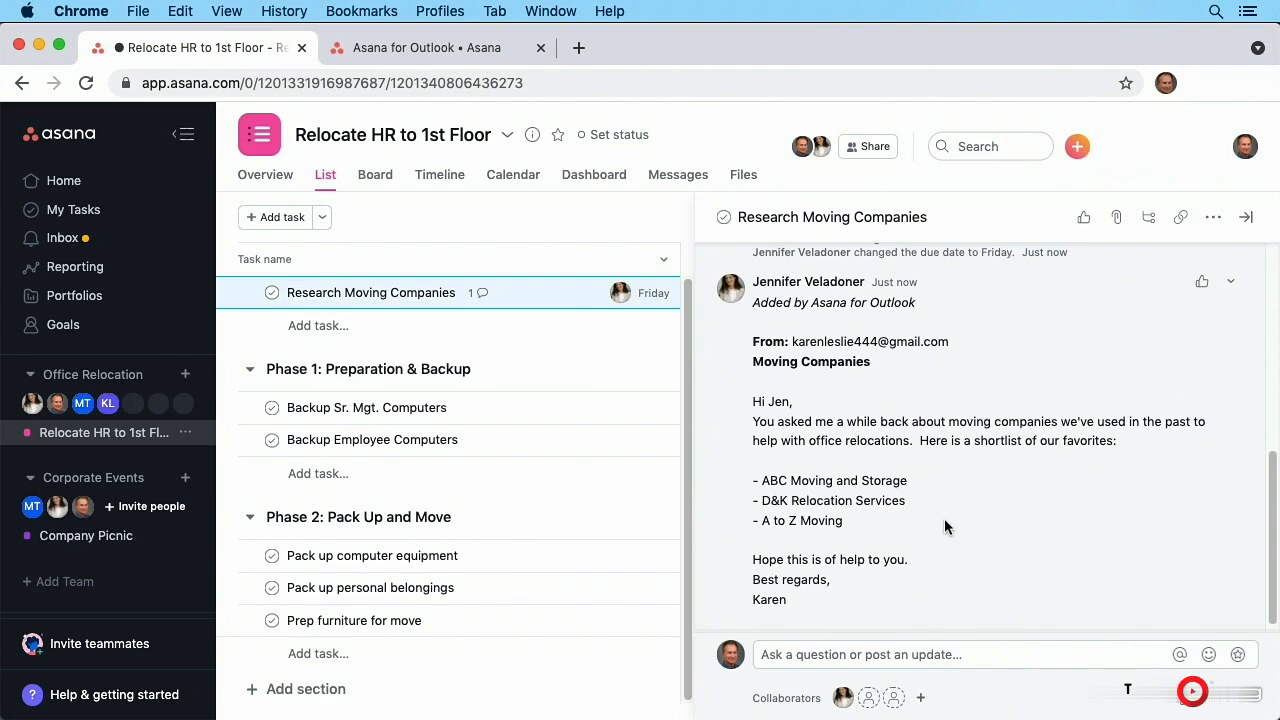
scroll(953, 523, "down", 1)
scroll(953, 523, "up", 1)
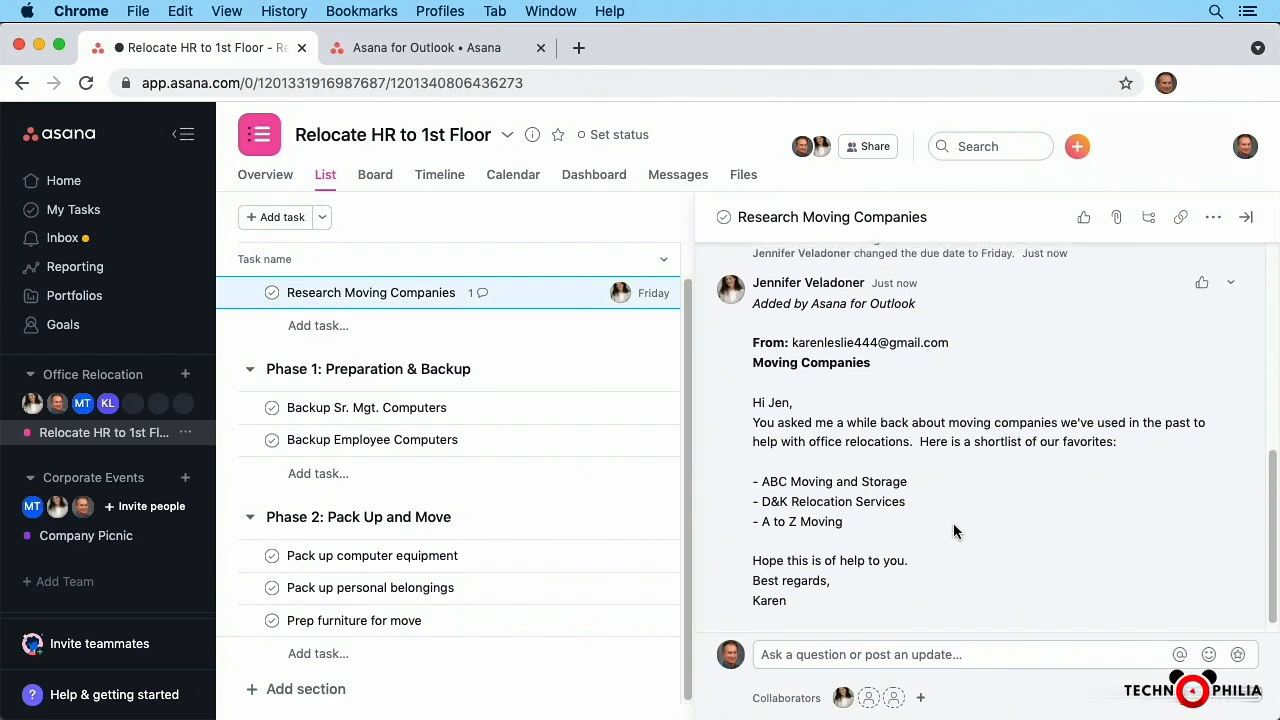
scroll(953, 523, "up", 10)
key("Escape")
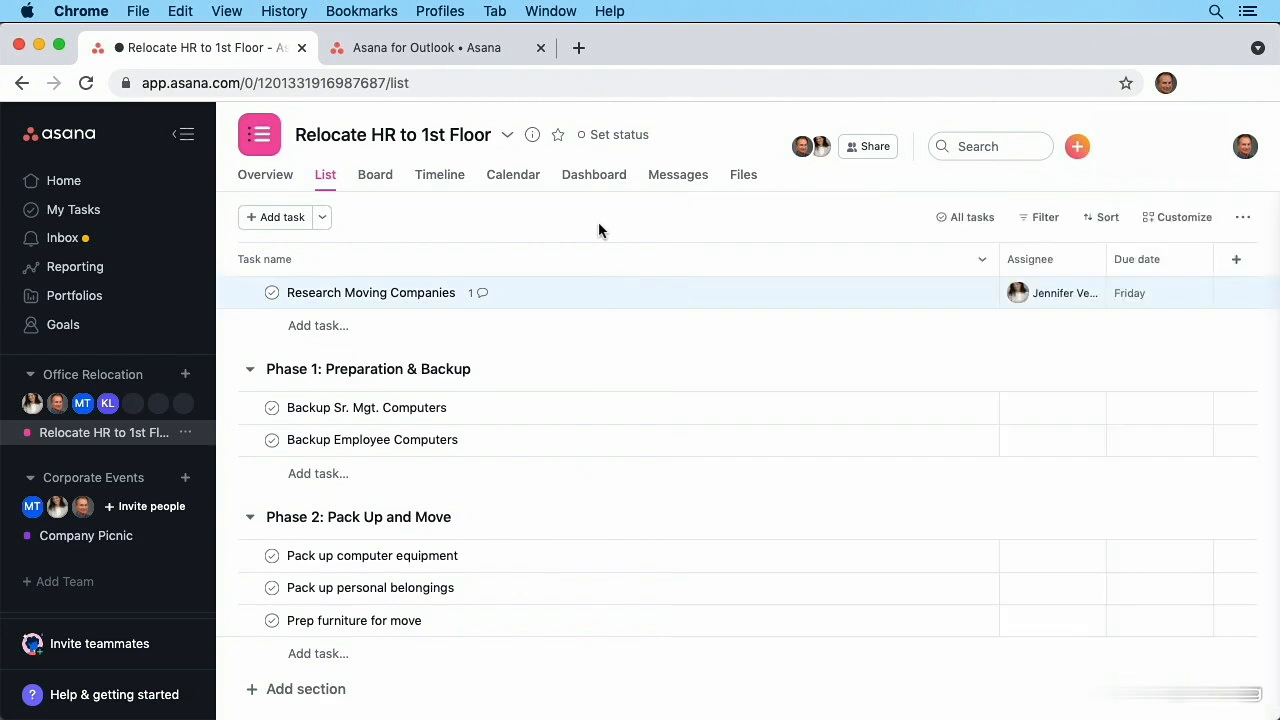